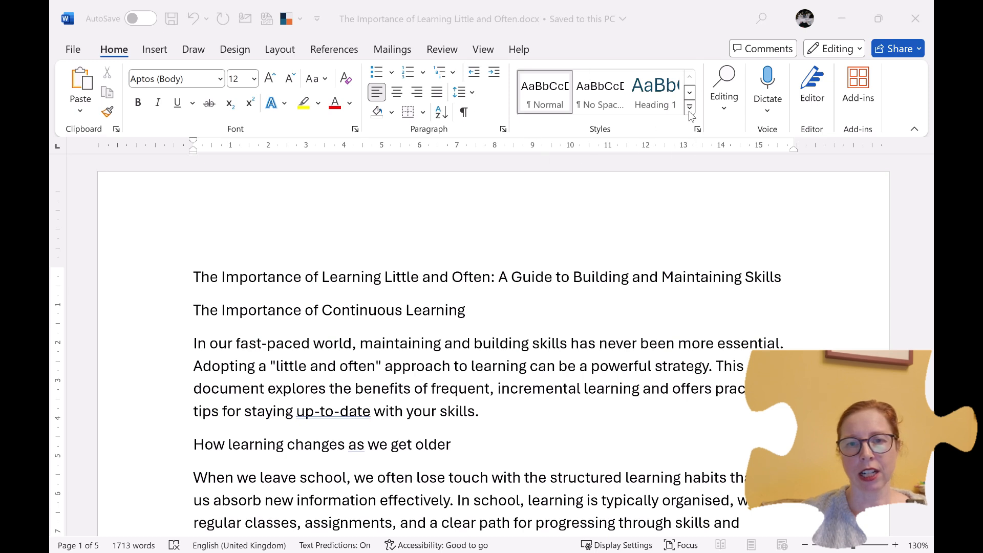
# Step: Apply the Title style to the document's first line, "The Importance of Learning Little and Often: A Guide to Building and Maintaining Skills"
pyautogui.click(690, 93)
pyautogui.click(690, 93)
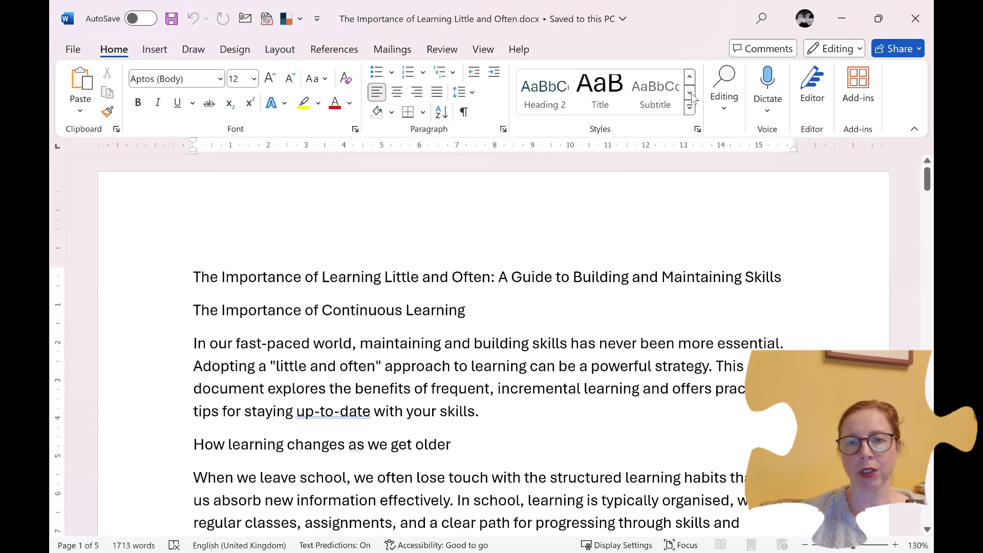
pyautogui.click(690, 93)
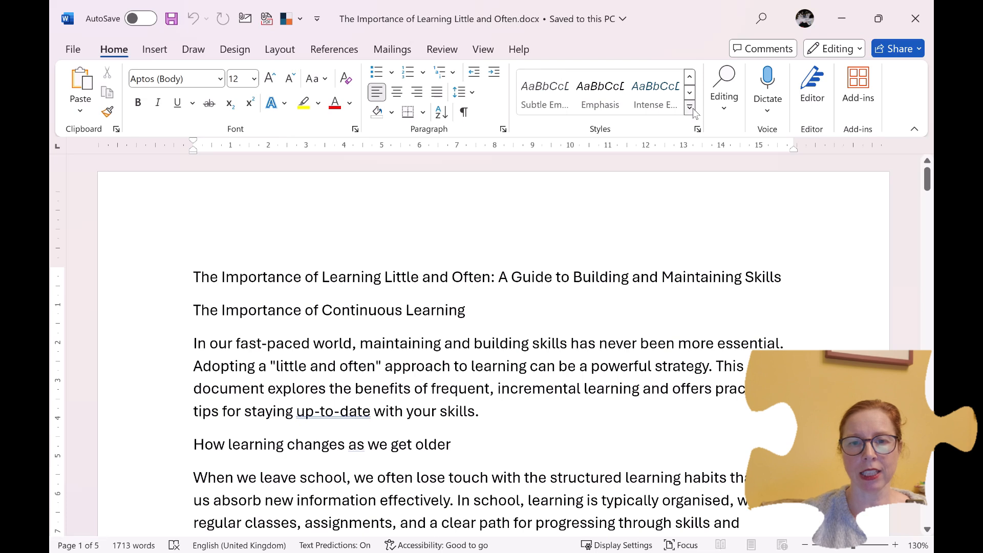
pyautogui.click(691, 109)
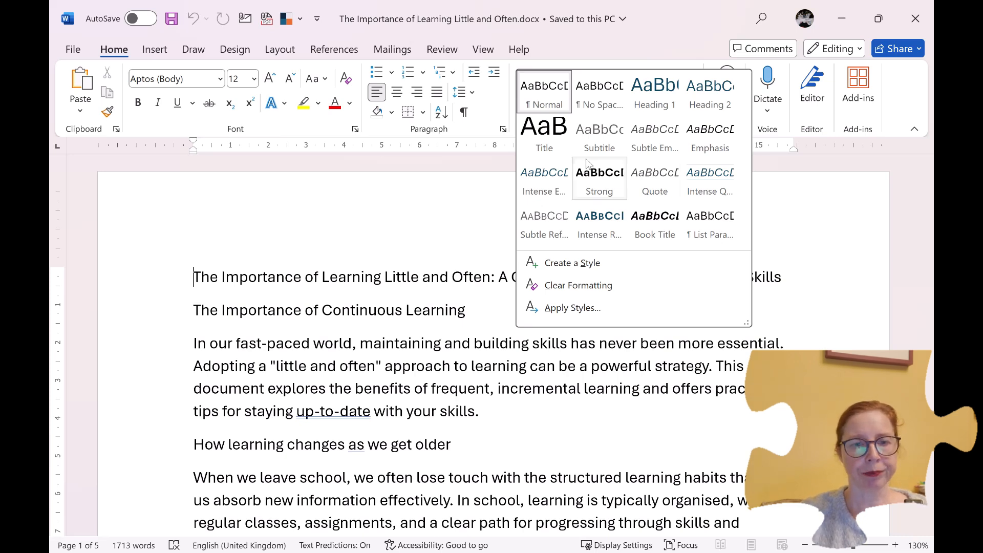
pyautogui.click(543, 142)
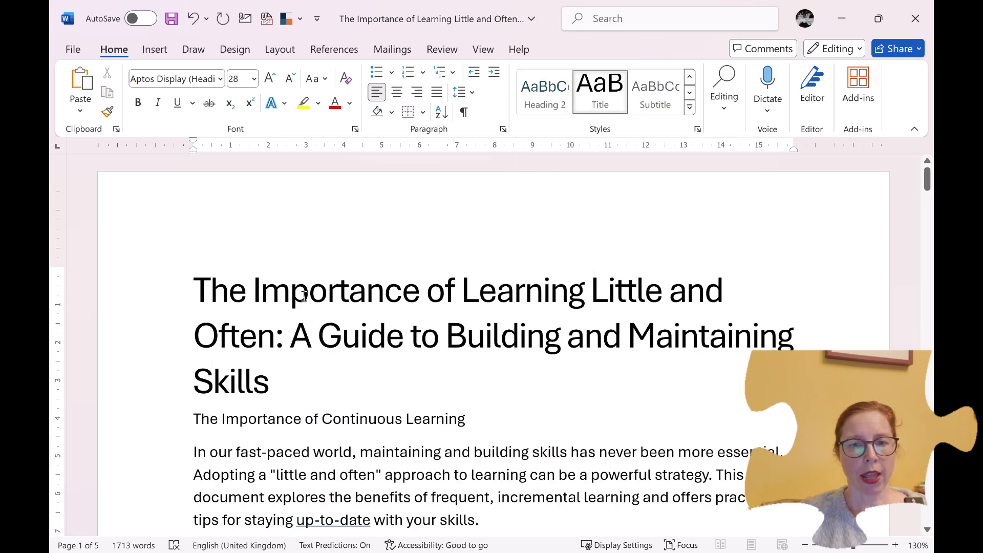
# Step: Apply the Heading 1 style to the line "The Importance of Continuous Learning" below the title
pyautogui.scroll(-3, 328, 317)
pyautogui.click(340, 275)
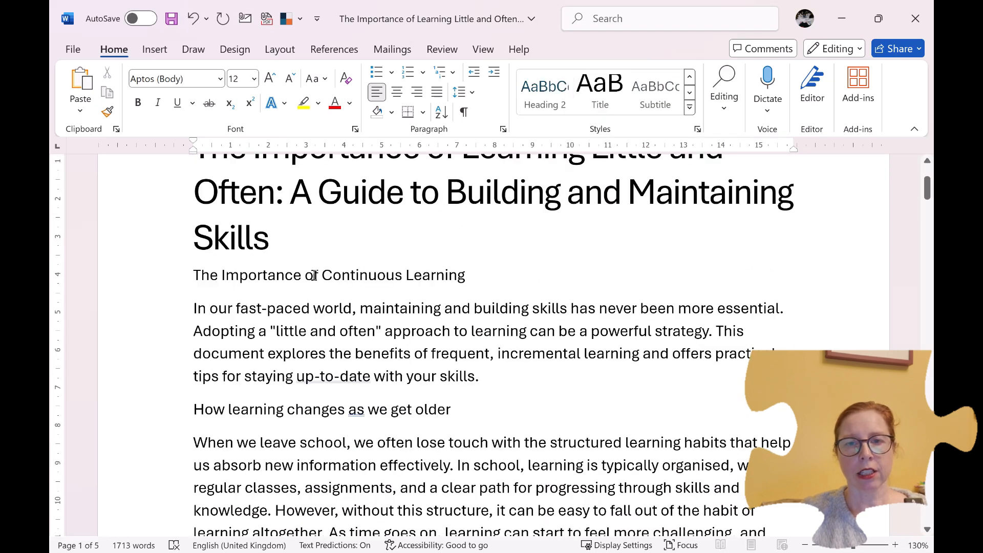
pyautogui.click(689, 107)
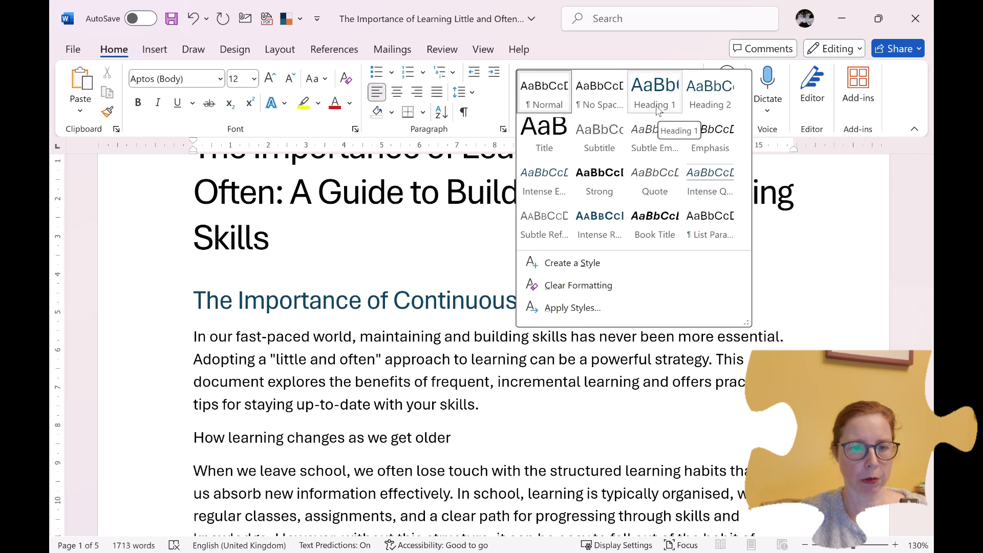
pyautogui.click(659, 108)
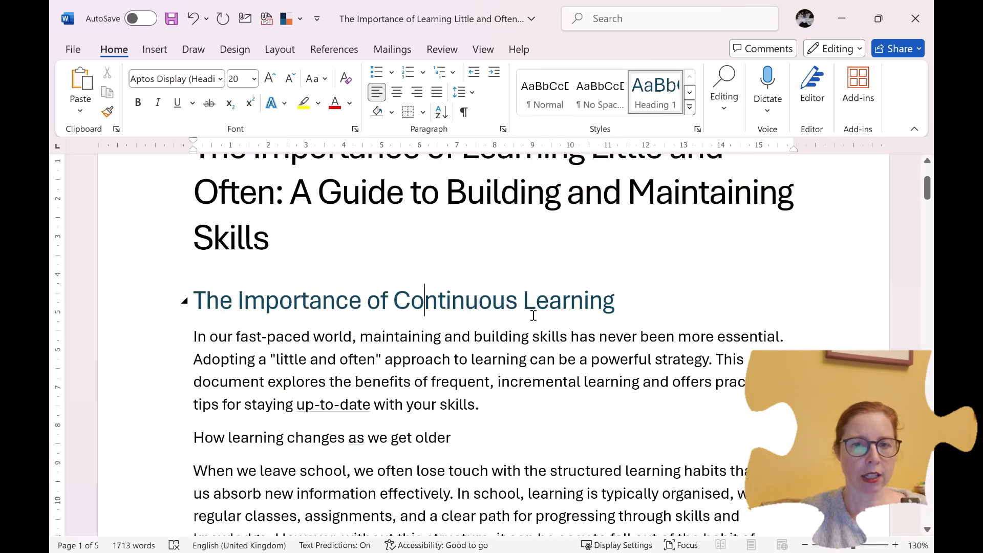
# Step: Apply the Heading 2 style to the line "How learning changes as we get older"
pyautogui.scroll(-2, 533, 316)
pyautogui.click(464, 341)
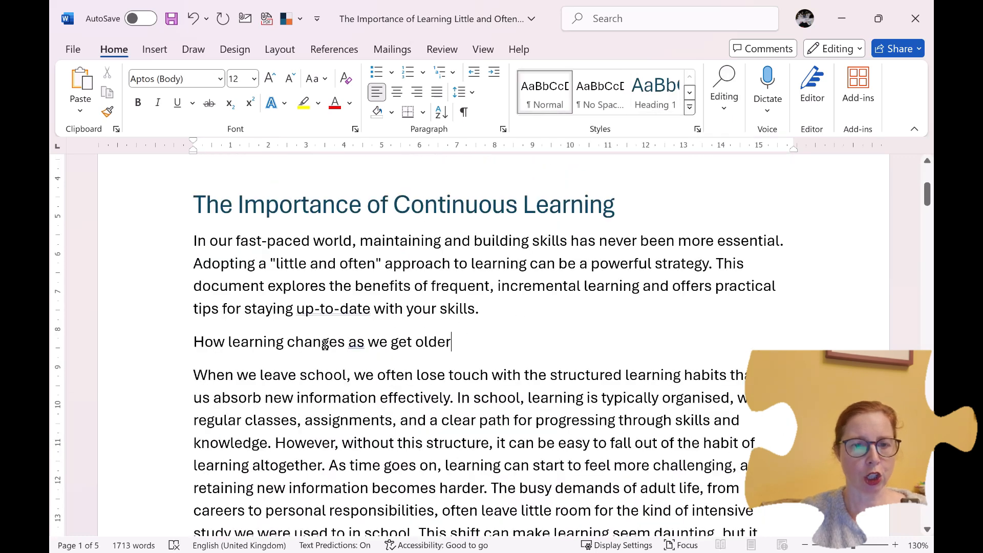
pyautogui.click(690, 107)
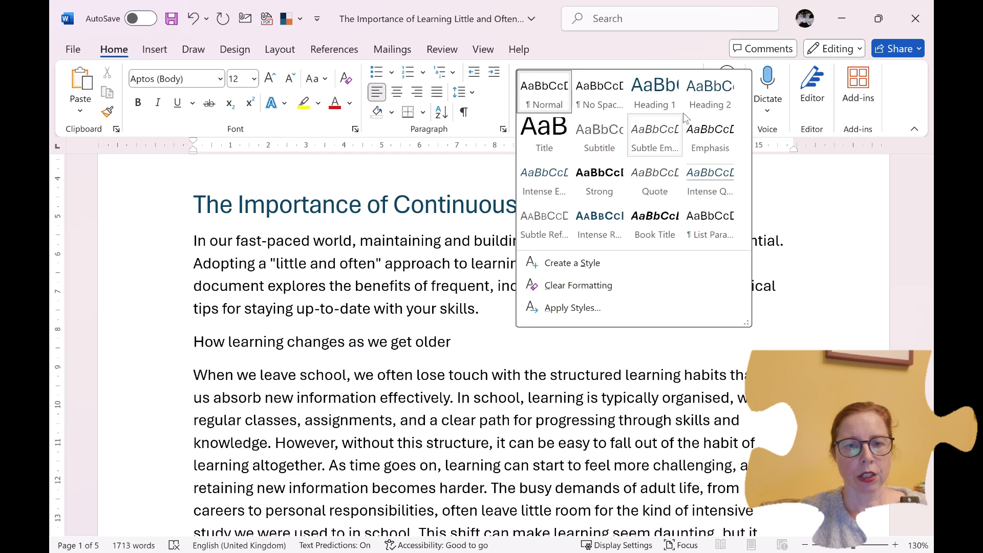
pyautogui.click(711, 102)
# Step: Apply the Heading 2 style to the first "Key Takeaways:" line on page 2
pyautogui.scroll(-3, 527, 328)
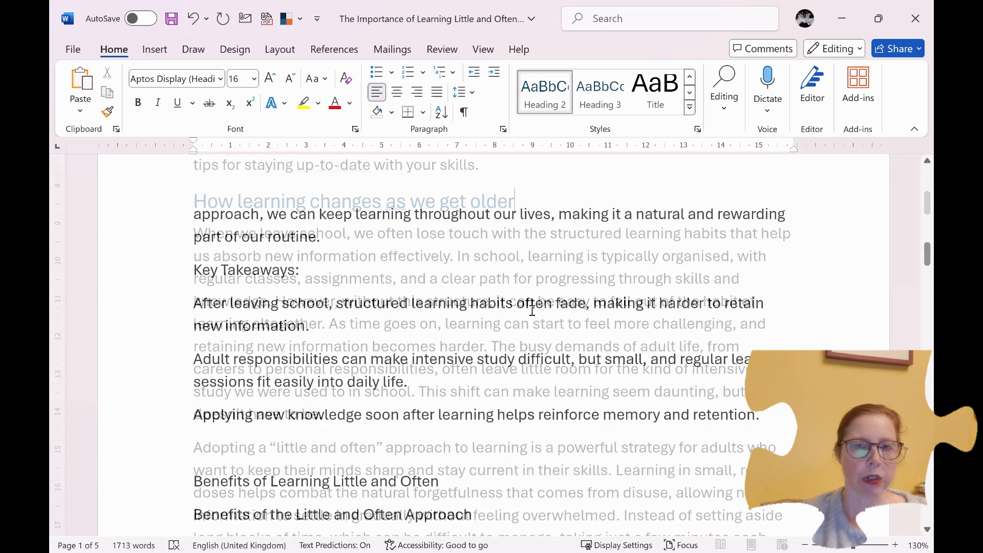
pyautogui.click(378, 268)
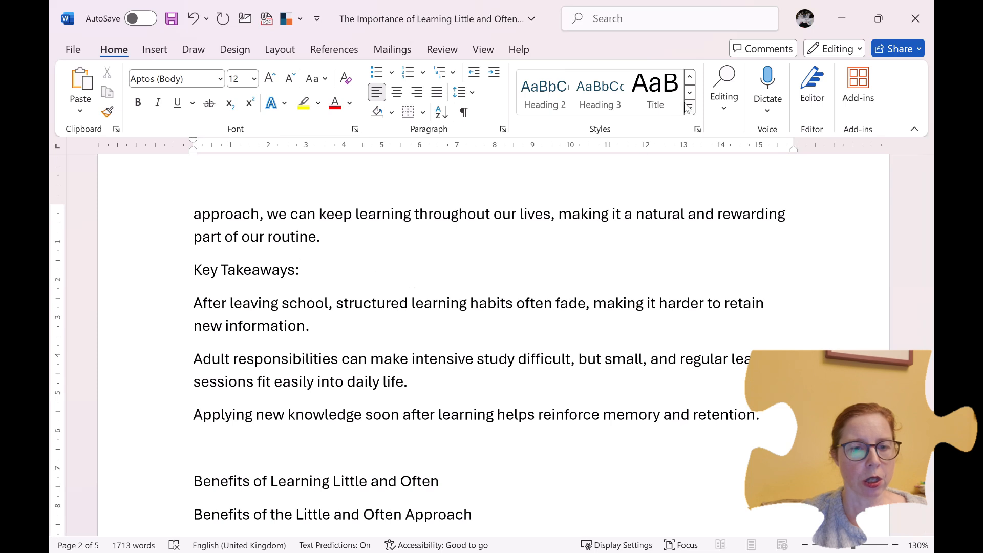
pyautogui.click(539, 106)
# Step: Apply the Heading 2 style to the line "Benefits of Learning Little and Often" on page 2
pyautogui.scroll(-5, 439, 281)
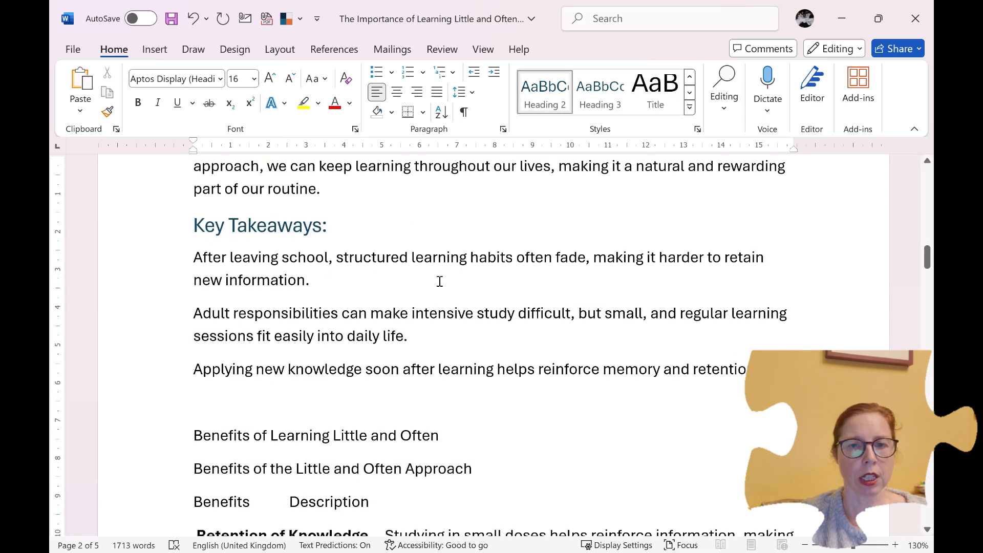
pyautogui.click(431, 245)
pyautogui.click(559, 104)
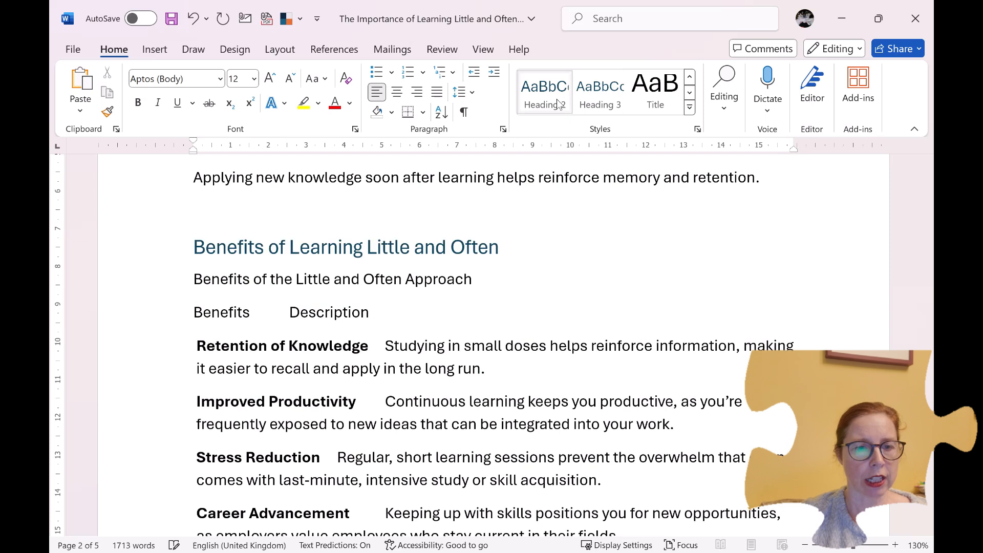
# Step: Change the first "Key Takeaways:" heading on page 2 to the Heading 3 style
pyautogui.scroll(5, 468, 311)
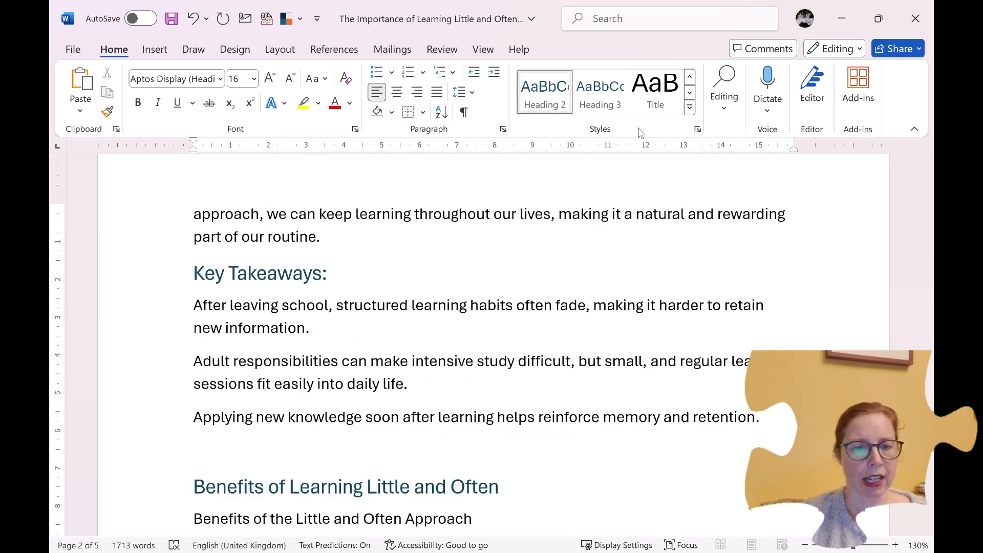
pyautogui.click(600, 95)
# Step: Apply the Heading 3 style to the line "Benefits of the Little and Often Approach" above the benefits list
pyautogui.scroll(-3, 499, 312)
pyautogui.scroll(-6, 499, 312)
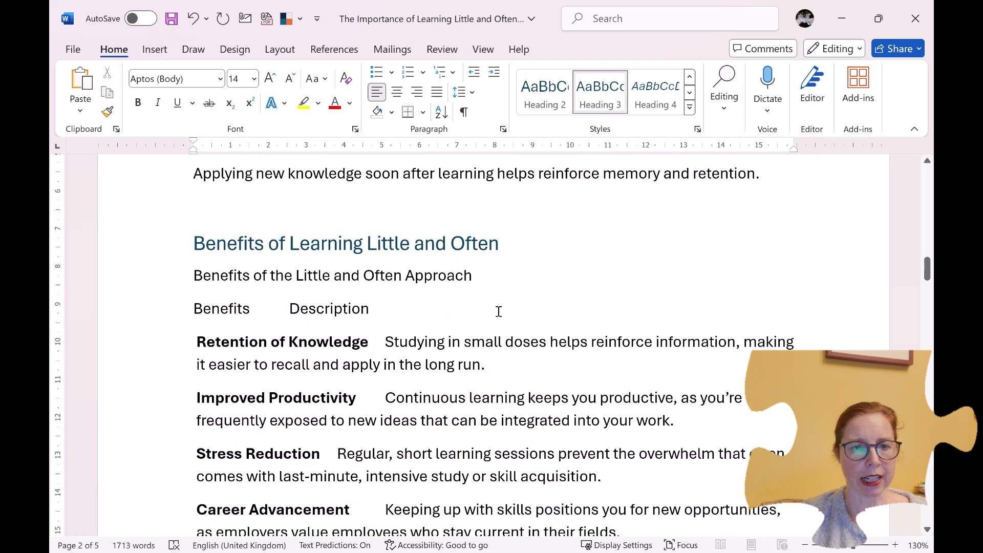
pyautogui.scroll(2, 498, 311)
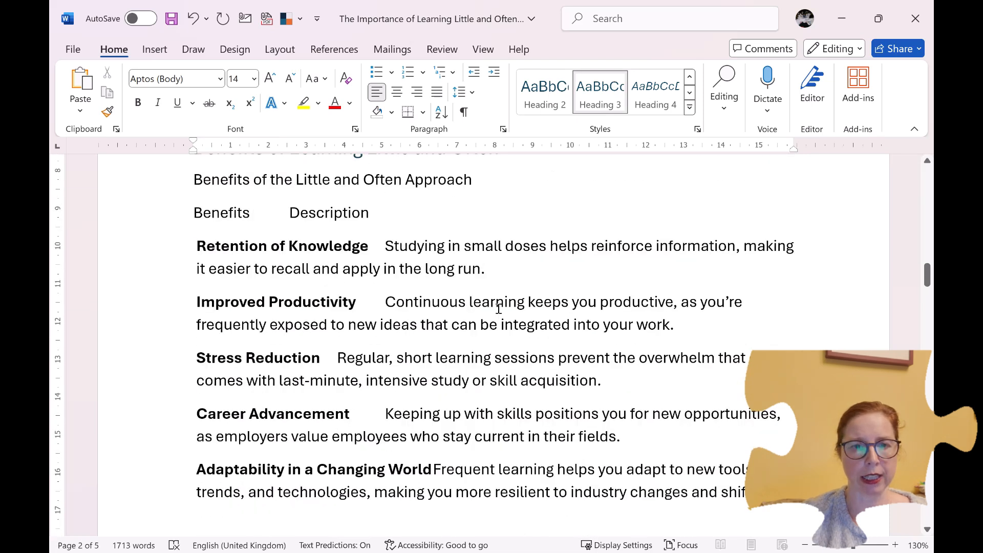
pyautogui.scroll(1, 499, 309)
pyautogui.click(498, 237)
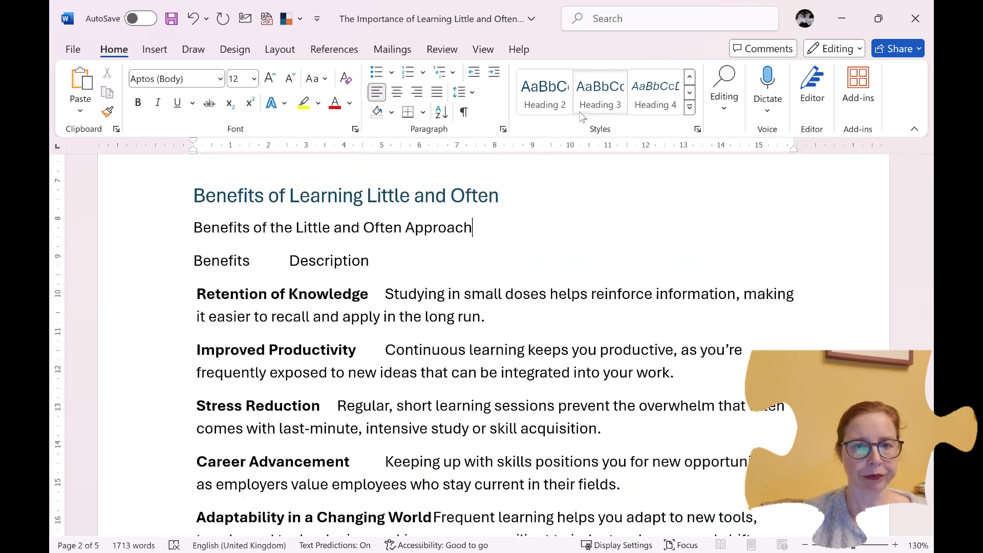
pyautogui.click(560, 107)
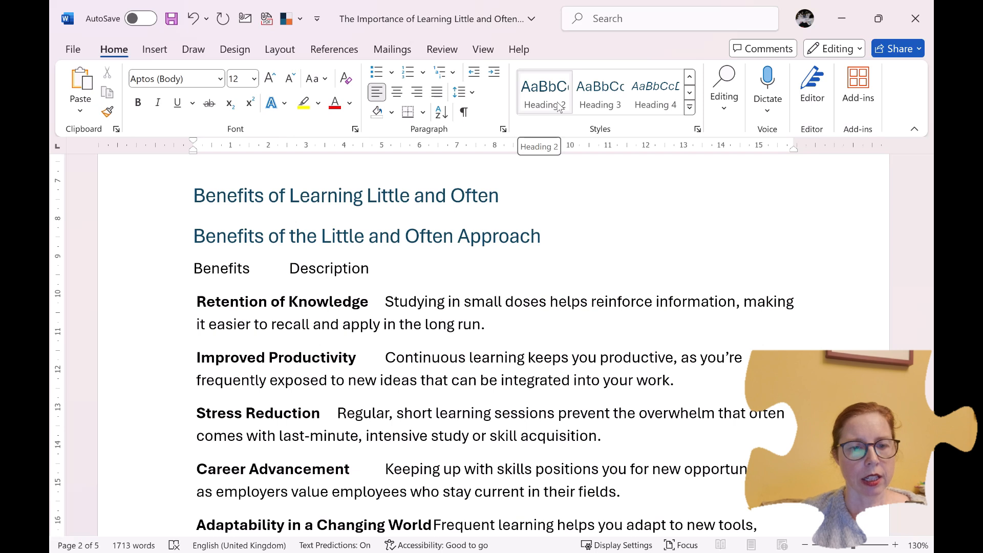
pyautogui.click(600, 95)
# Step: Apply the Heading 3 style to the line "Learning Strategies" after the benefits list
pyautogui.scroll(-2, 532, 287)
pyautogui.scroll(-6, 532, 287)
pyautogui.click(373, 224)
pyautogui.click(601, 95)
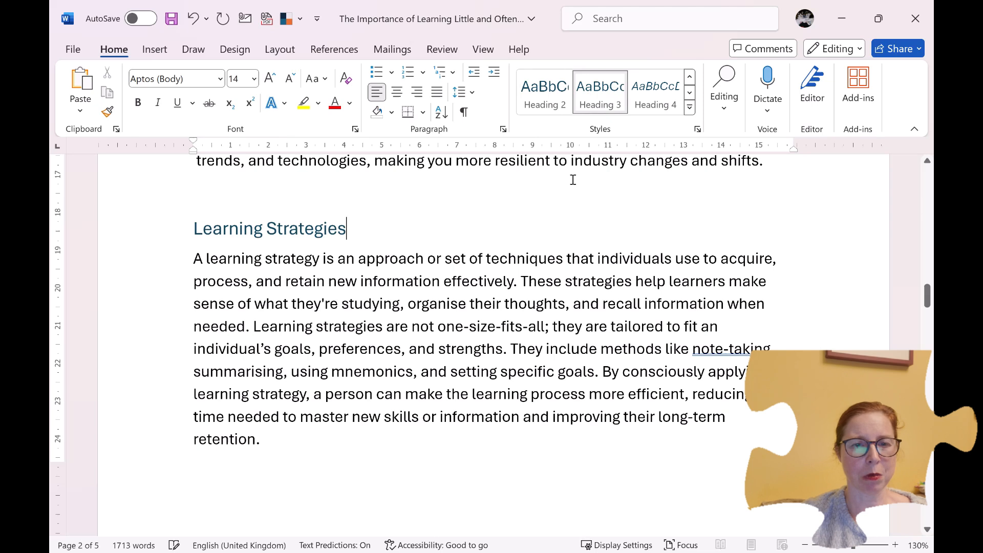
# Step: Apply Heading 2 to "Learning Strategies Comparison", "Practical Tips" and "Conclusion", and Heading 3 to the "Key Takeaways:" line after the comparison
pyautogui.scroll(-10, 573, 180)
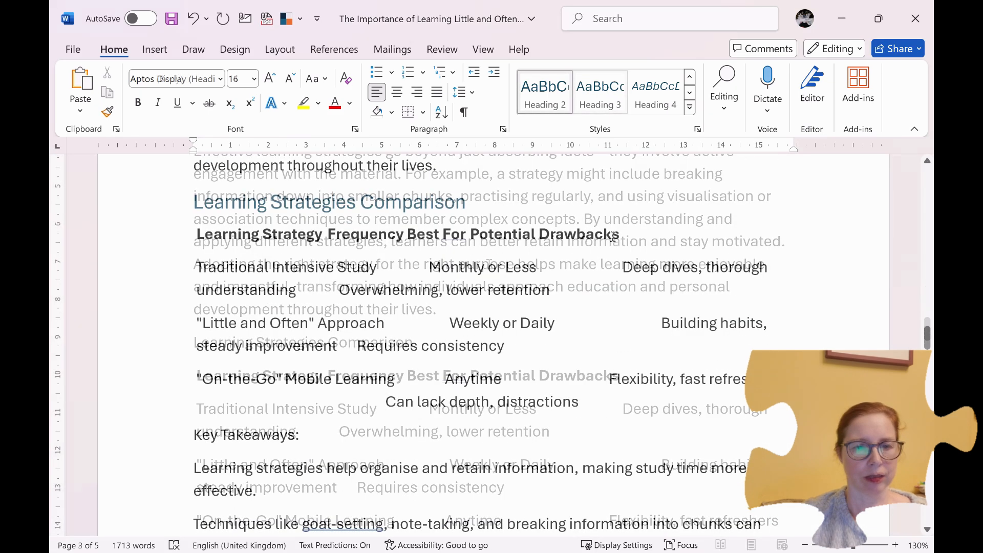
pyautogui.click(614, 235)
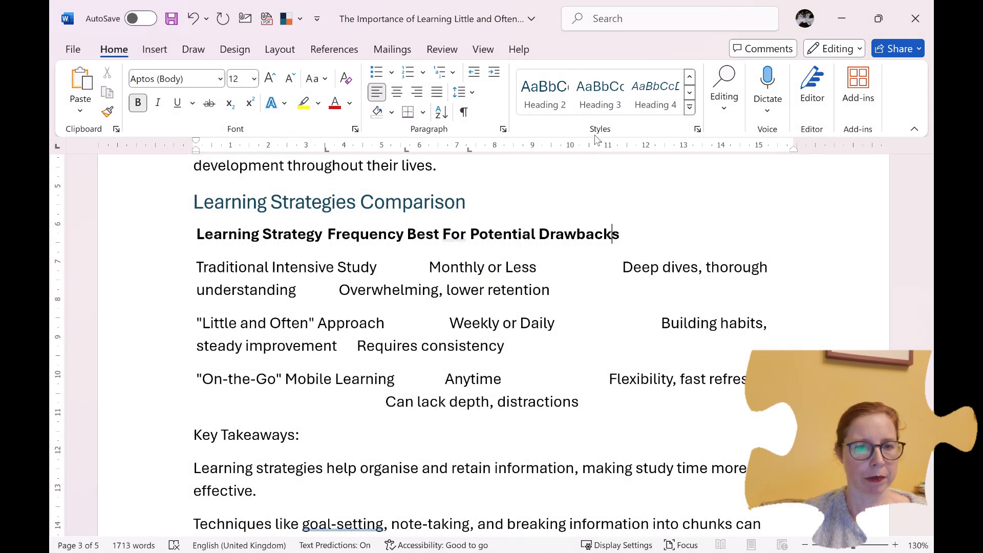
pyautogui.scroll(-15, 632, 211)
pyautogui.click(559, 112)
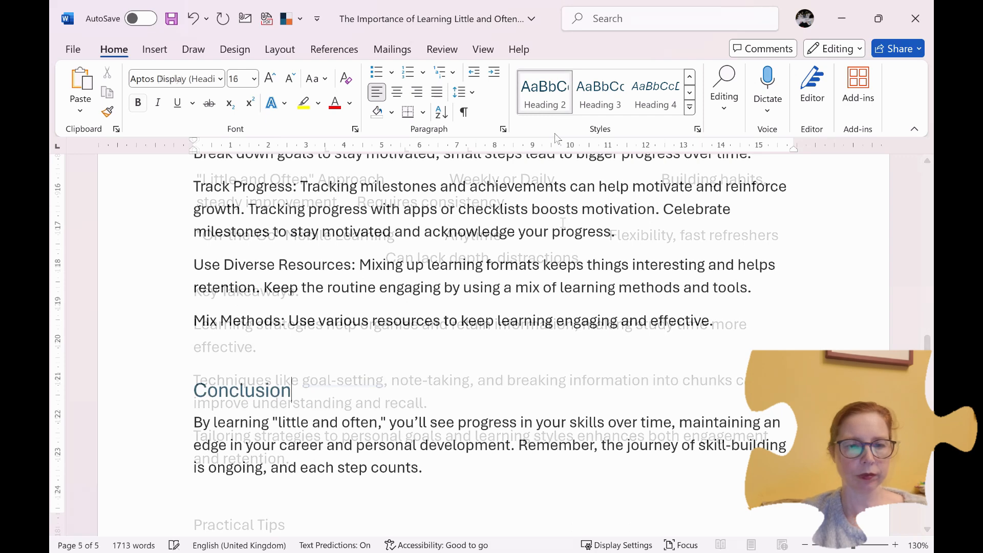
# Step: Review the styled headings throughout the document and preview the Quote style on the "Conclusion" heading without applying it
pyautogui.scroll(-1, 555, 362)
pyautogui.scroll(3, 555, 360)
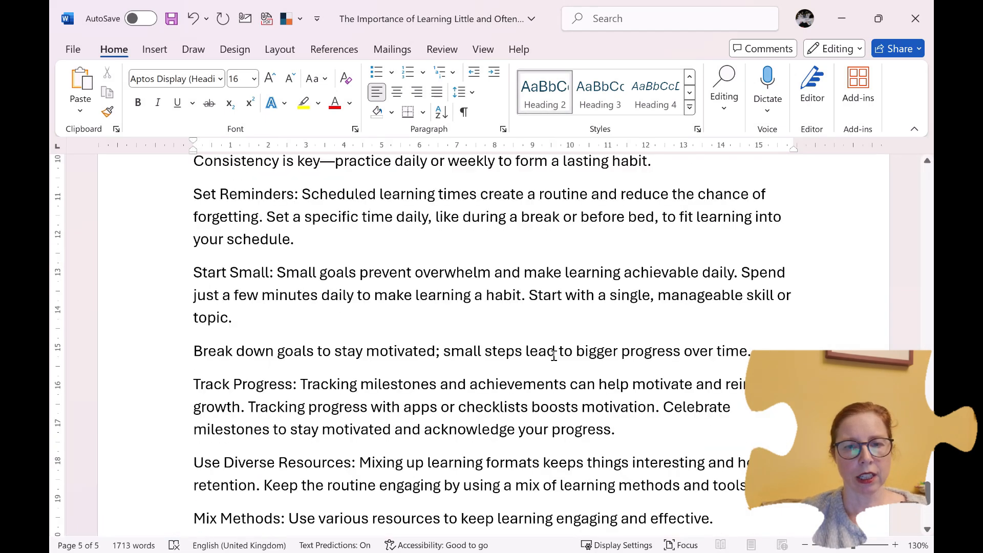
pyautogui.scroll(15, 554, 355)
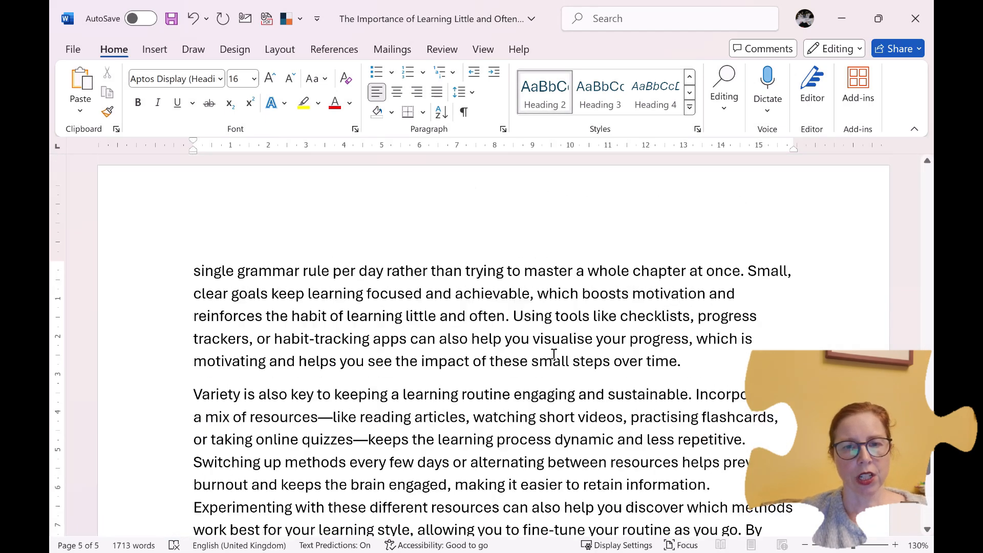
pyautogui.scroll(20, 557, 349)
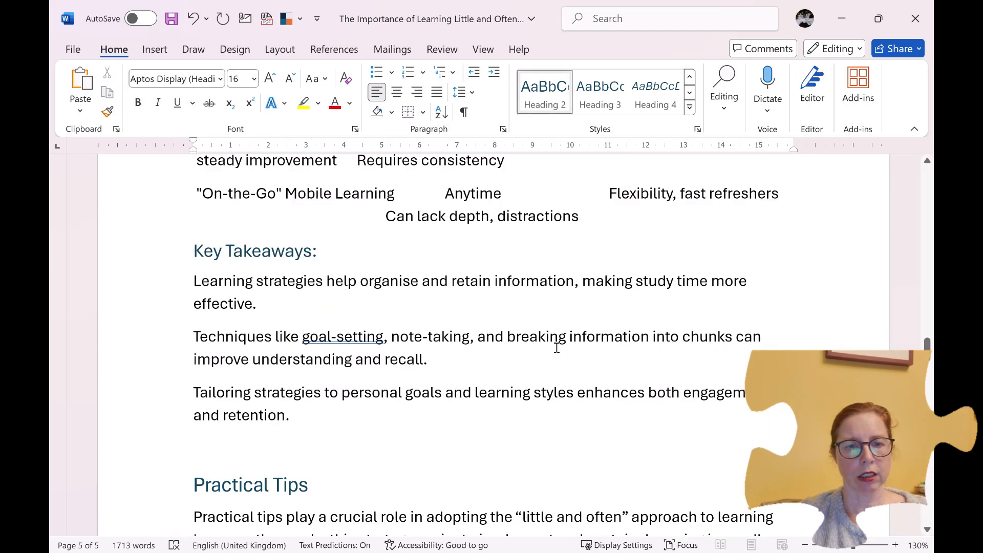
pyautogui.scroll(20, 557, 347)
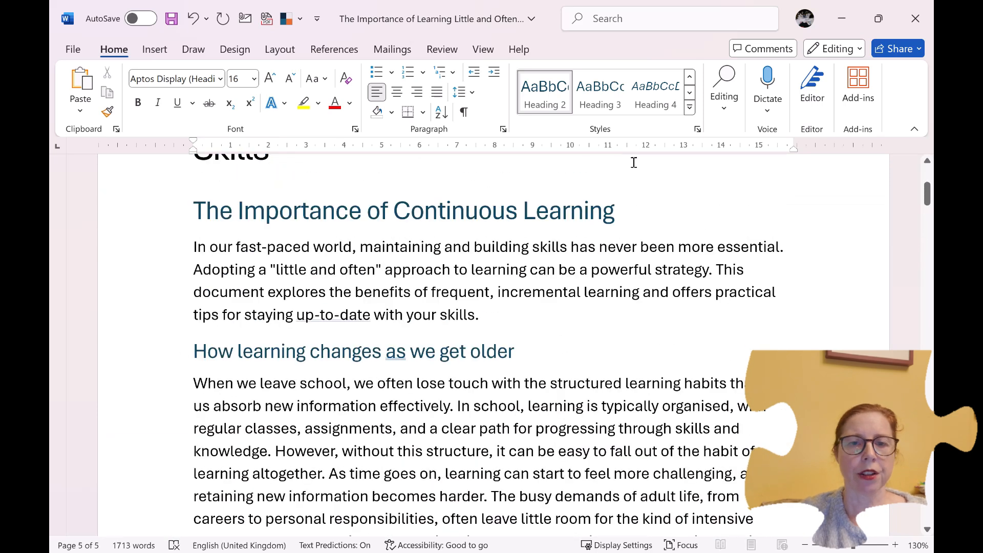
pyautogui.click(690, 108)
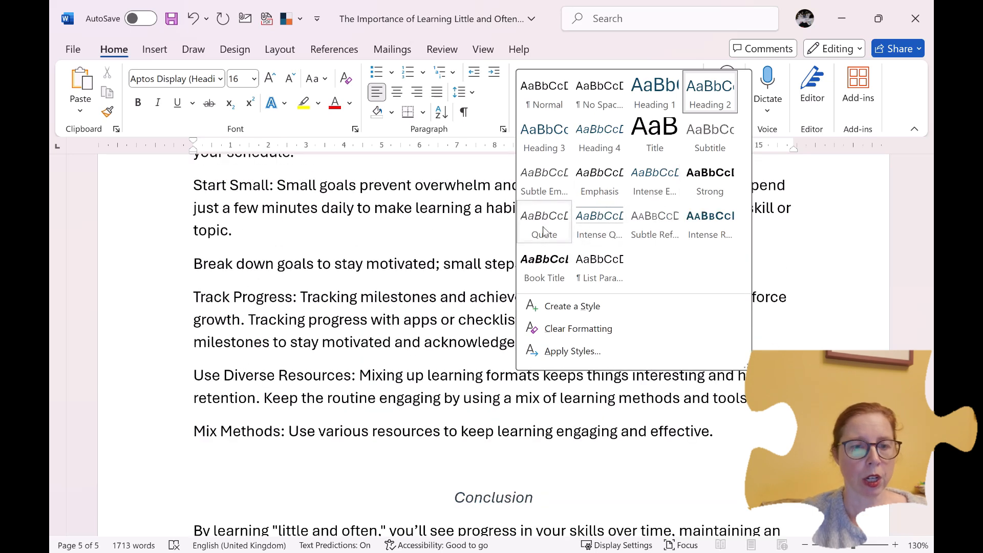
pyautogui.click(400, 335)
pyautogui.scroll(-15, 531, 366)
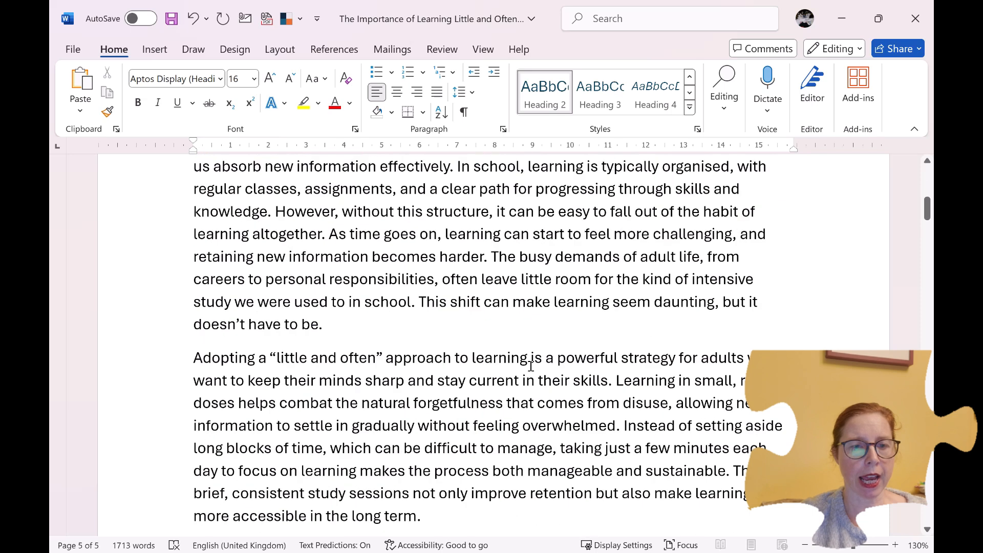
pyautogui.scroll(1, 531, 366)
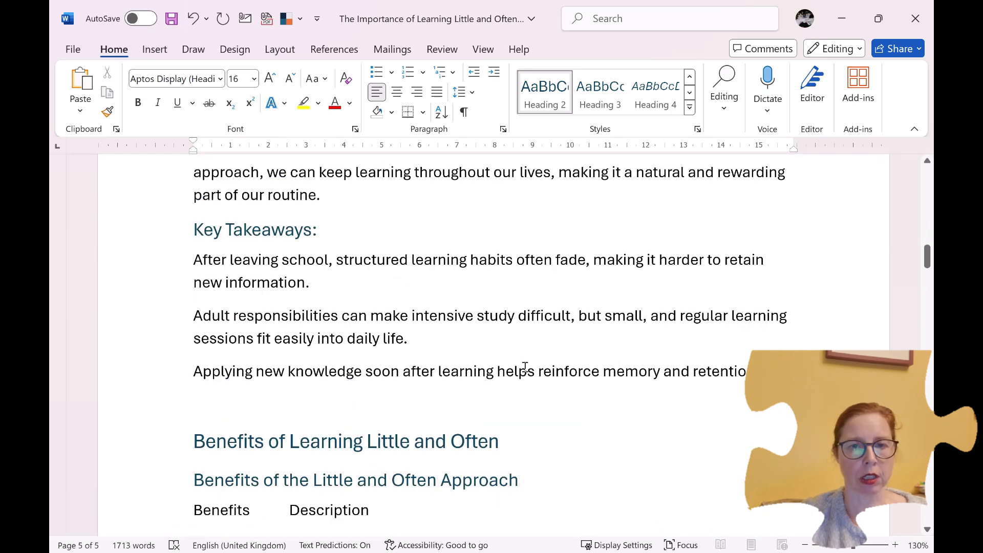
# Step: Examine the available styles and the Clear Formatting option for the body text under the first "Key Takeaways:" heading
pyautogui.click(525, 367)
pyautogui.click(690, 107)
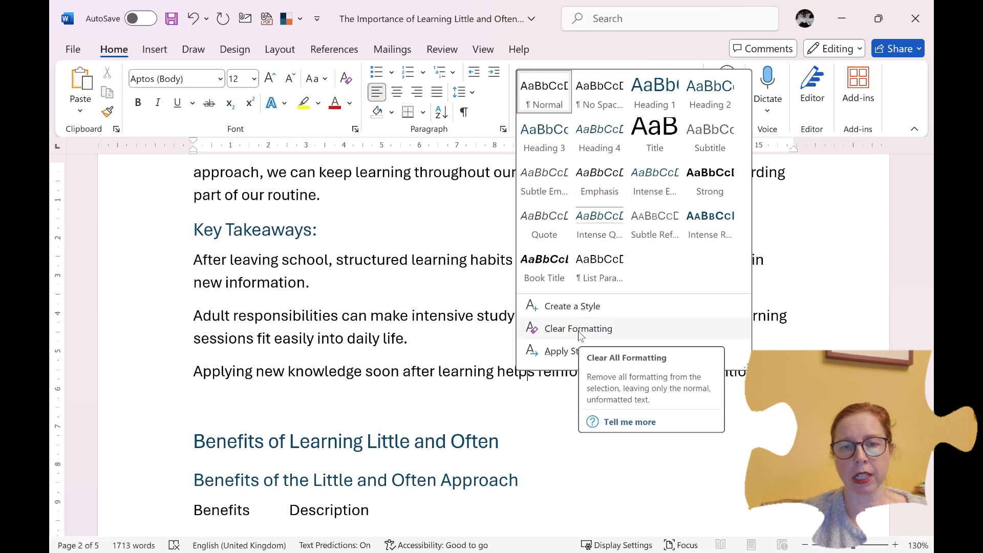
pyautogui.click(772, 307)
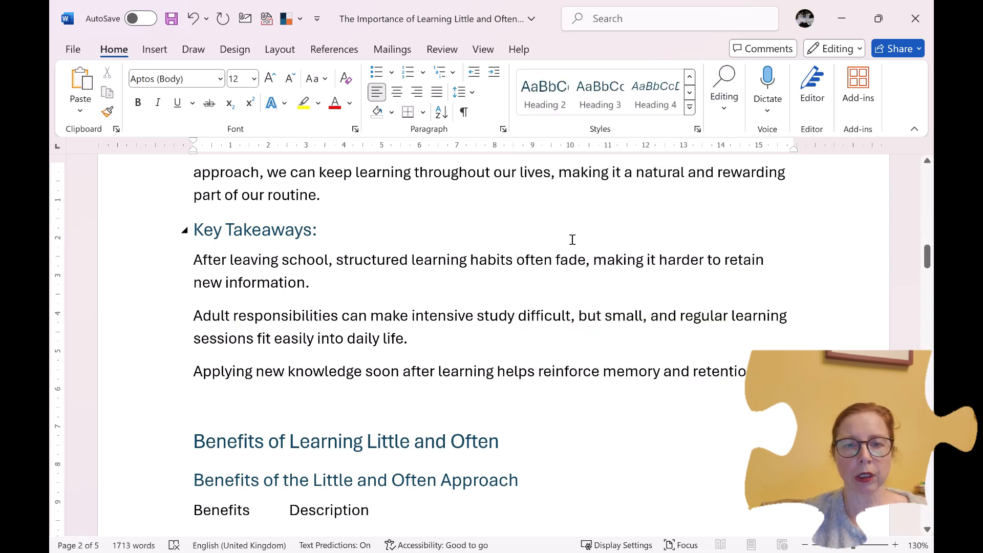
pyautogui.scroll(2, 572, 177)
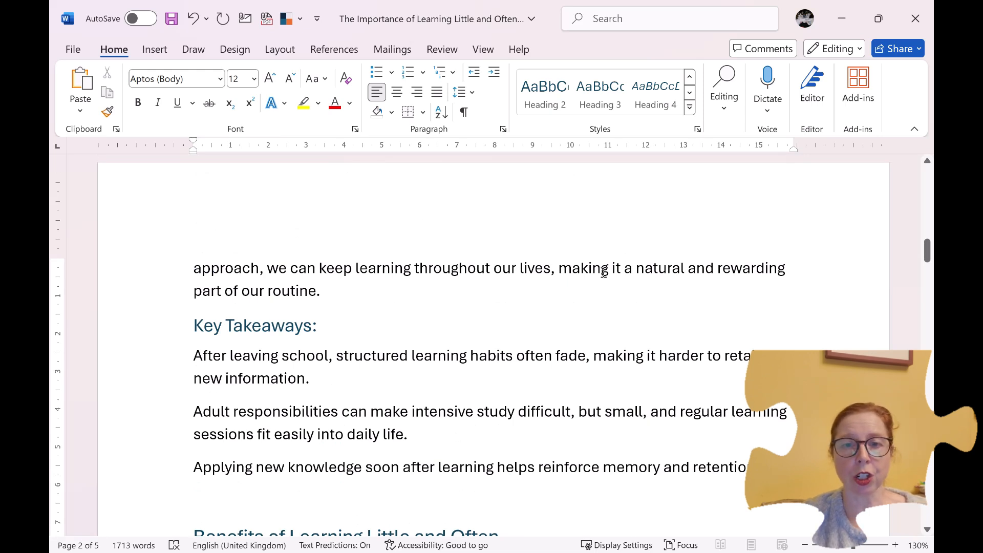
pyautogui.click(690, 107)
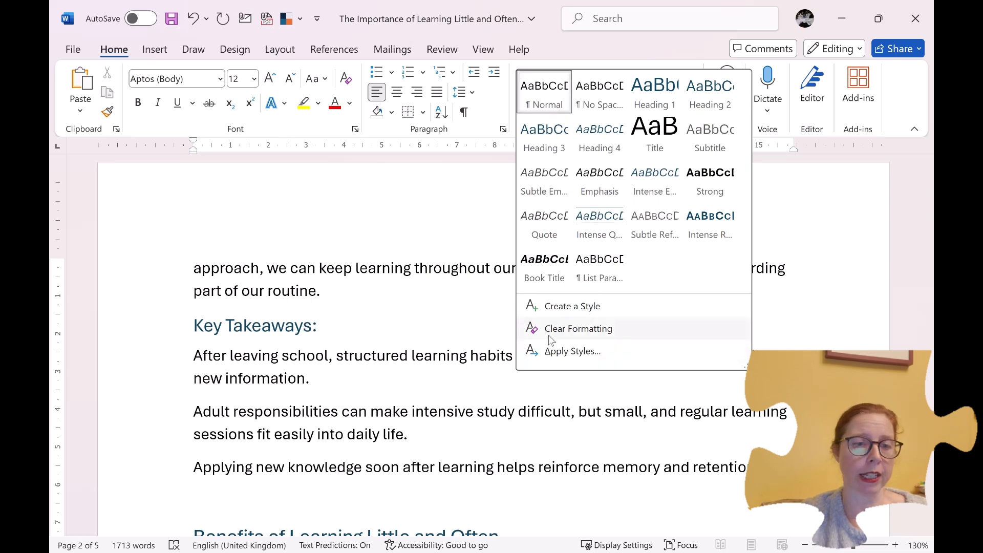
pyautogui.click(430, 331)
# Step: Return to the document's title and show the document-wide design formatting options
pyautogui.scroll(15, 509, 300)
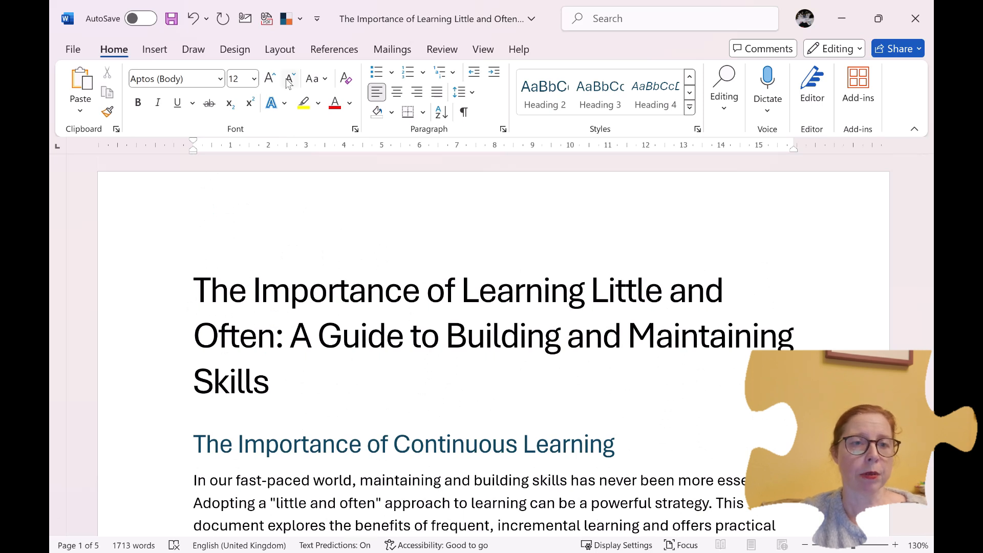
pyautogui.click(241, 51)
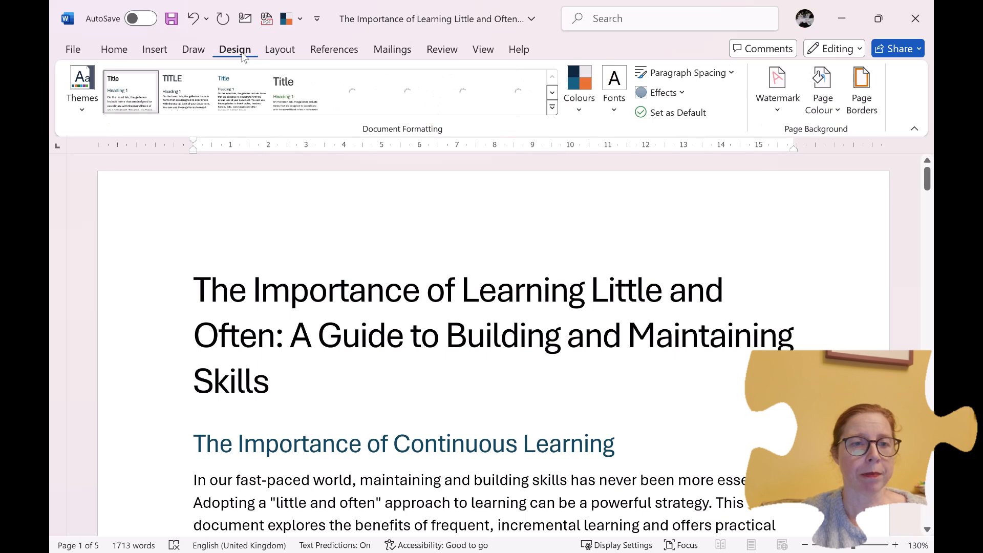